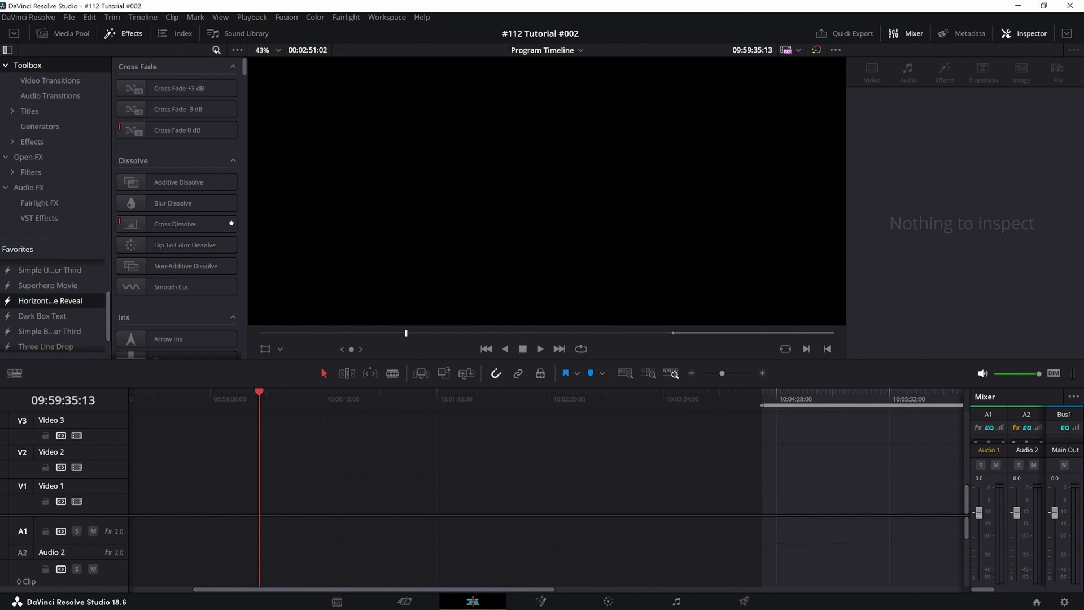
- Search the effects library for 'paper' and select the Paper Edge effect
{"action": "left_click", "coordinate": [216, 51]}
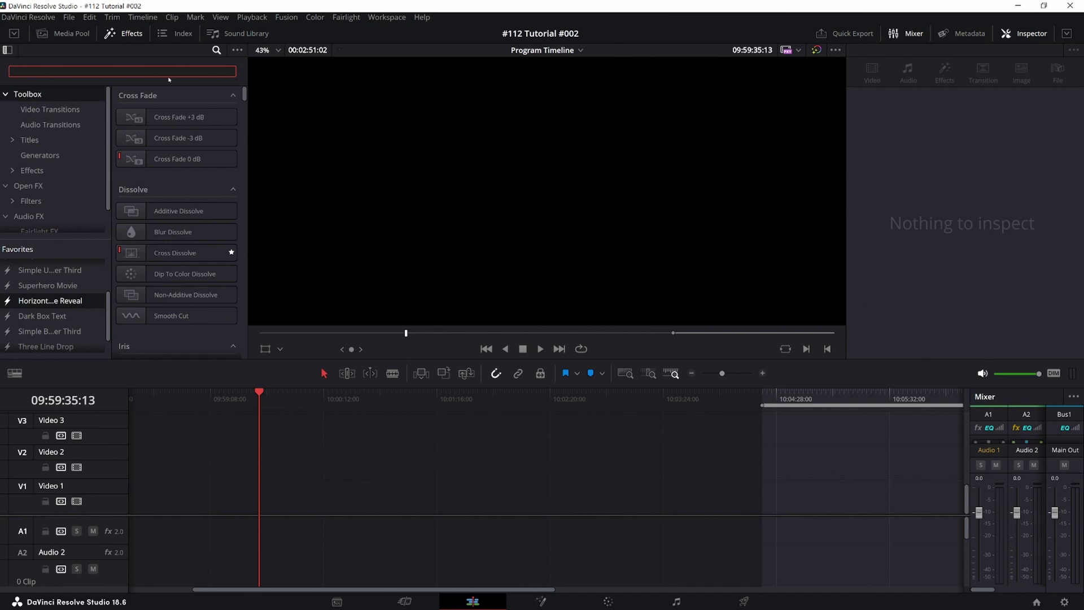
{"action": "type", "text": "p"}
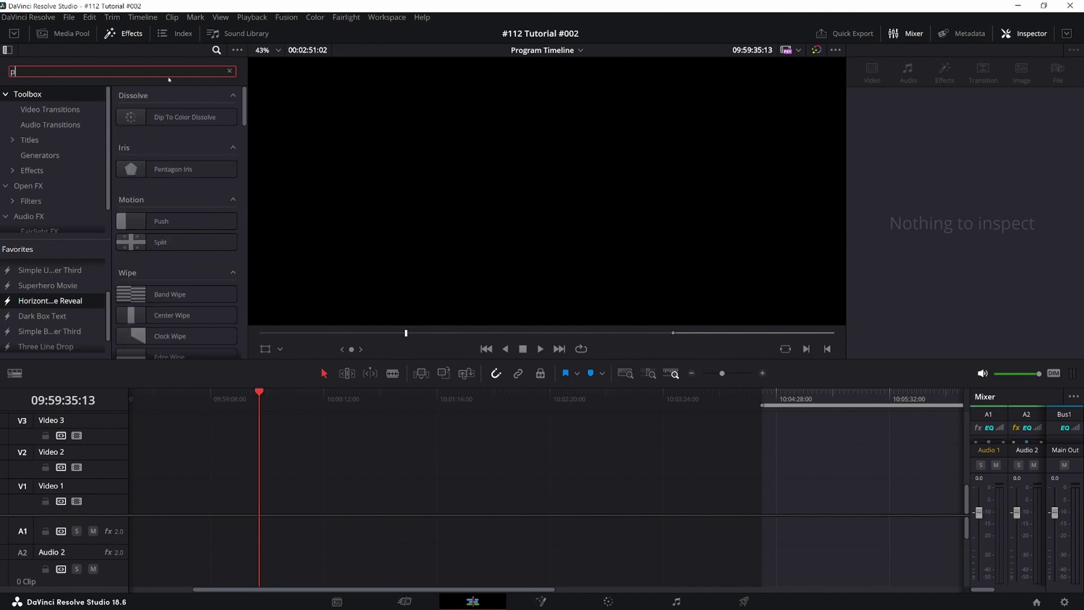
{"action": "type", "text": "ap"}
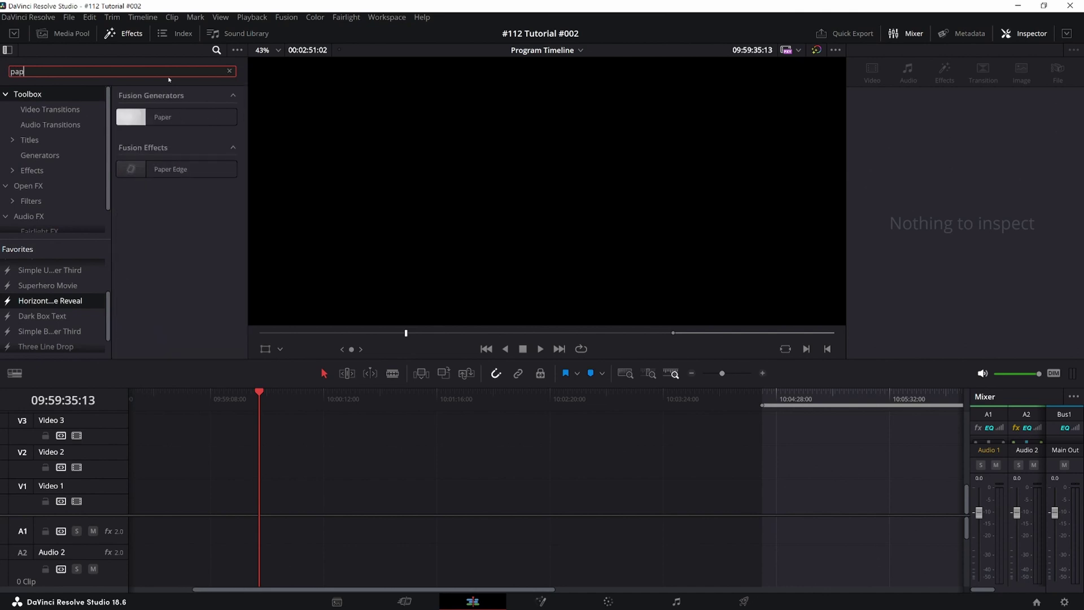
{"action": "type", "text": "er"}
{"action": "left_click", "coordinate": [169, 169]}
- Place a Horizontal Line Reveal title on V1, save, and make its upper text light yellow
{"action": "left_click_drag", "start_coordinate": [56, 302], "coordinate": [263, 493]}
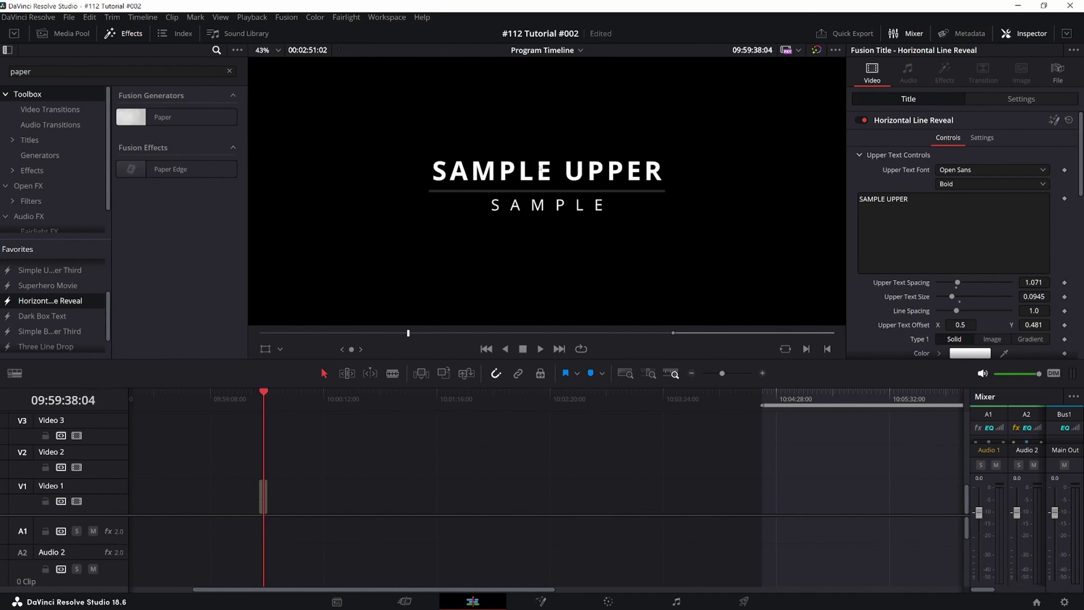
{"action": "key", "text": "ctrl+s"}
{"action": "left_click_drag", "start_coordinate": [1081, 191], "coordinate": [1077, 243]}
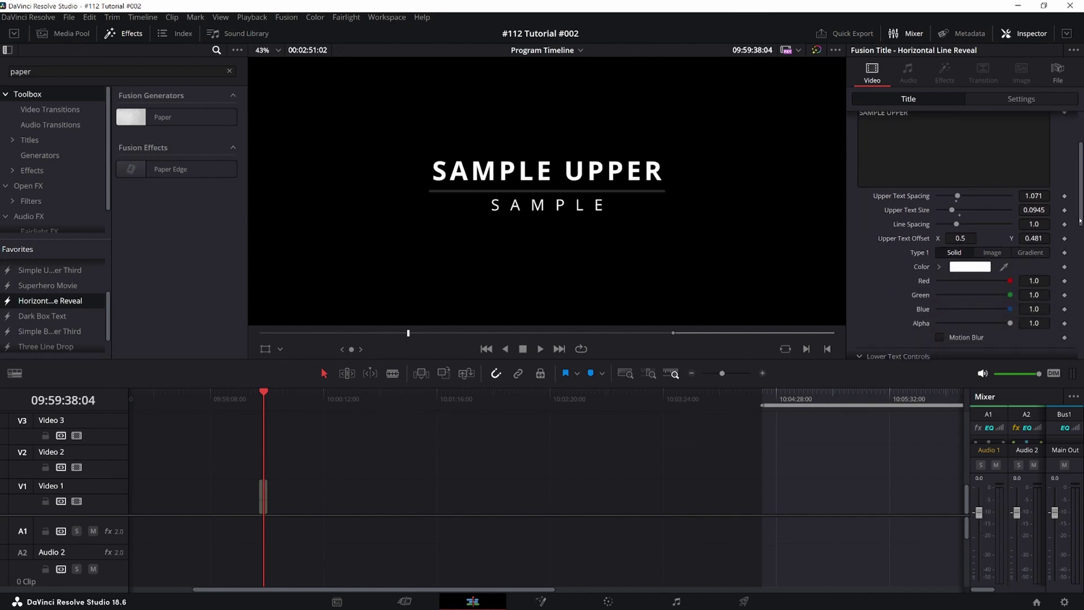
{"action": "left_click", "coordinate": [962, 205]}
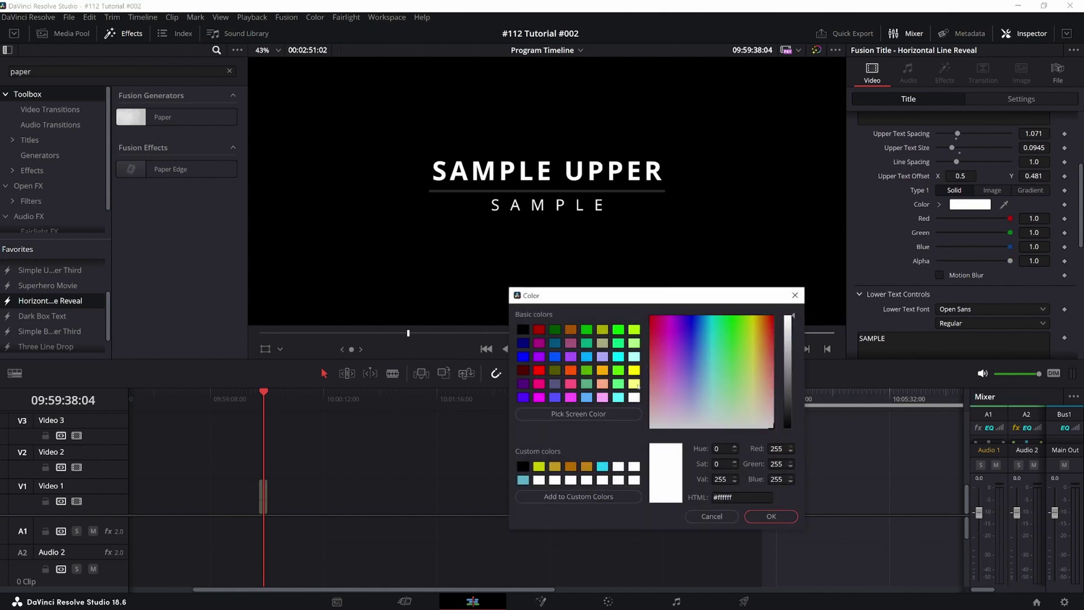
{"action": "left_click", "coordinate": [635, 385]}
{"action": "left_click", "coordinate": [773, 516]}
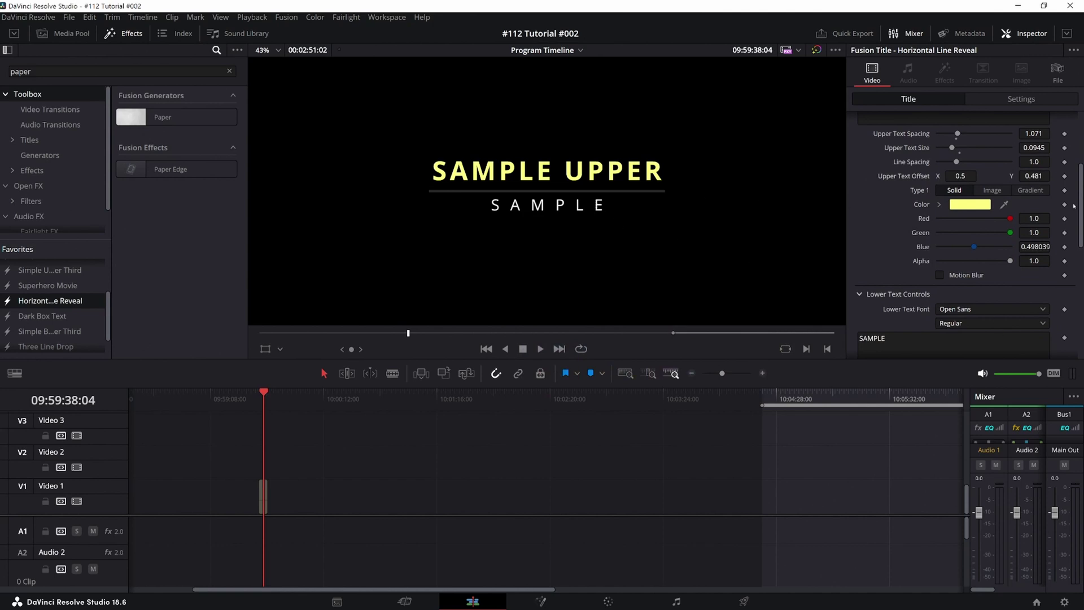
{"action": "left_click_drag", "start_coordinate": [1079, 217], "coordinate": [1071, 293]}
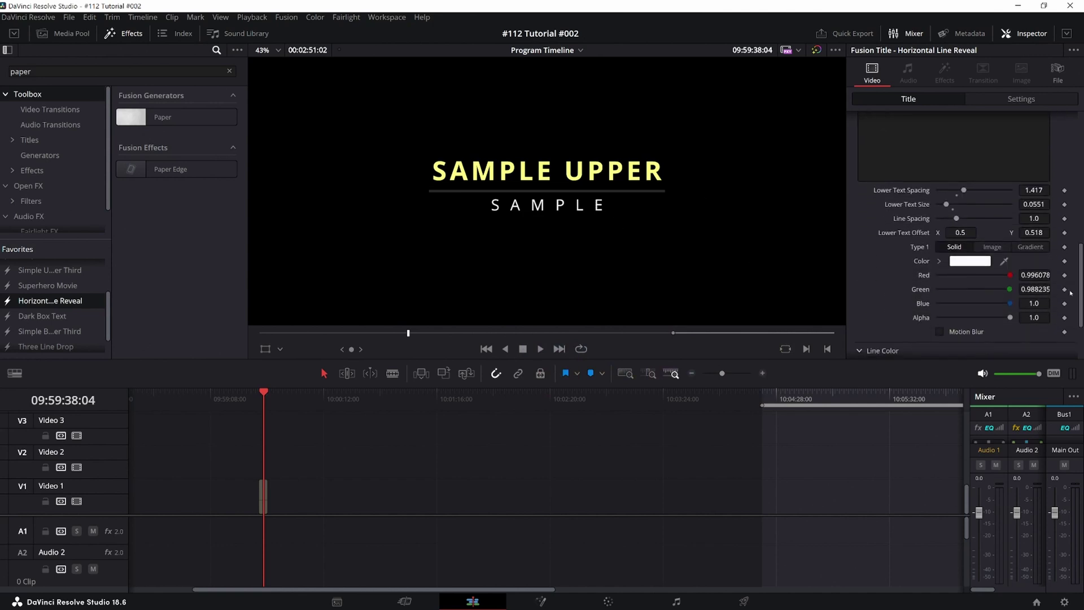
- Make the title's lower text green (#55aa7f) and save the project
{"action": "left_click", "coordinate": [978, 264]}
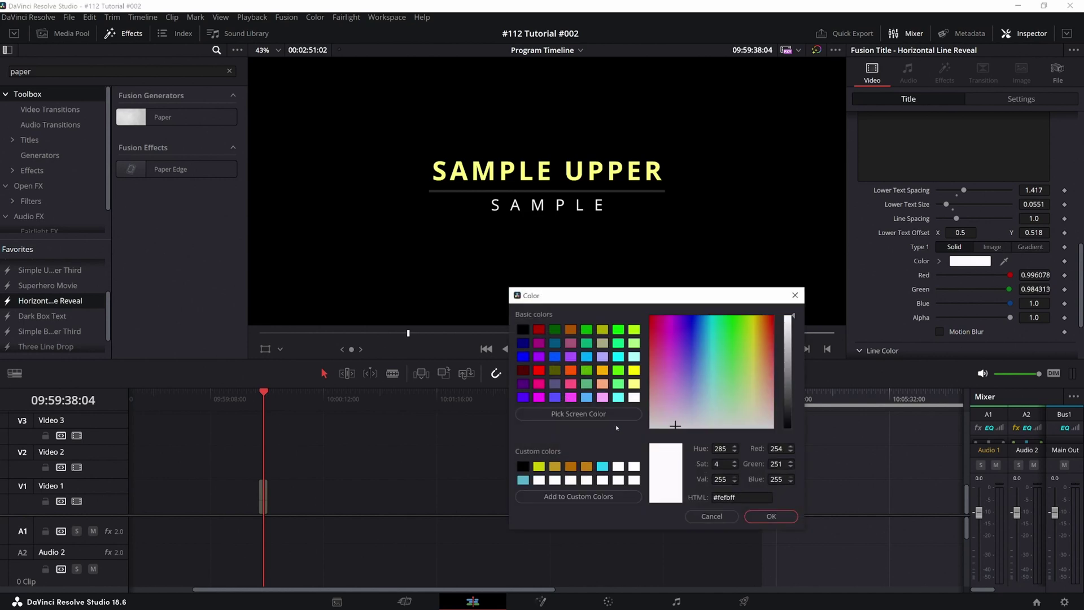
{"action": "left_click", "coordinate": [587, 385]}
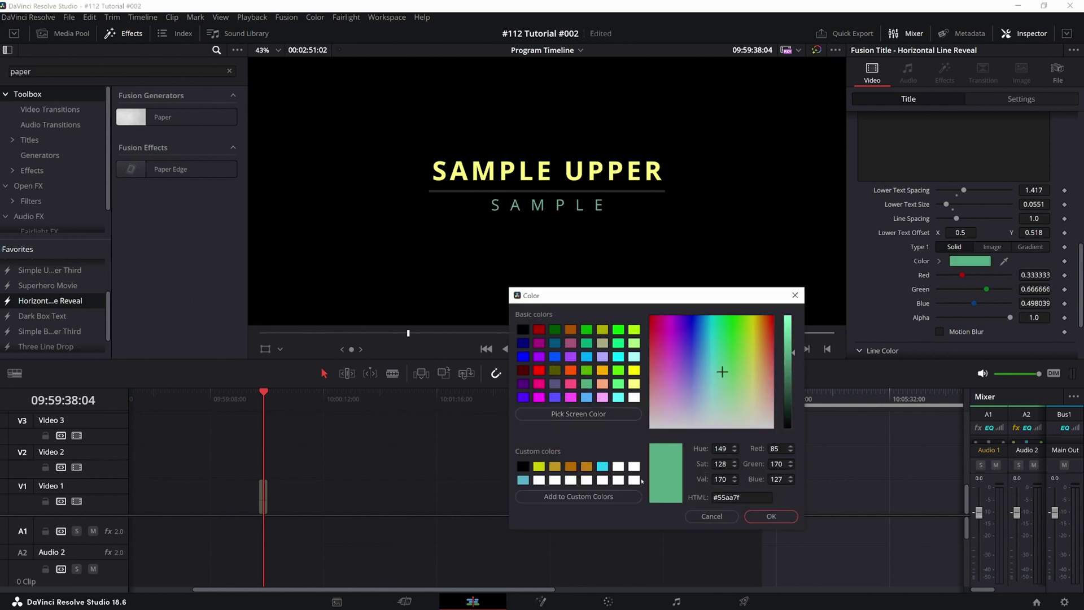
{"action": "left_click", "coordinate": [771, 516]}
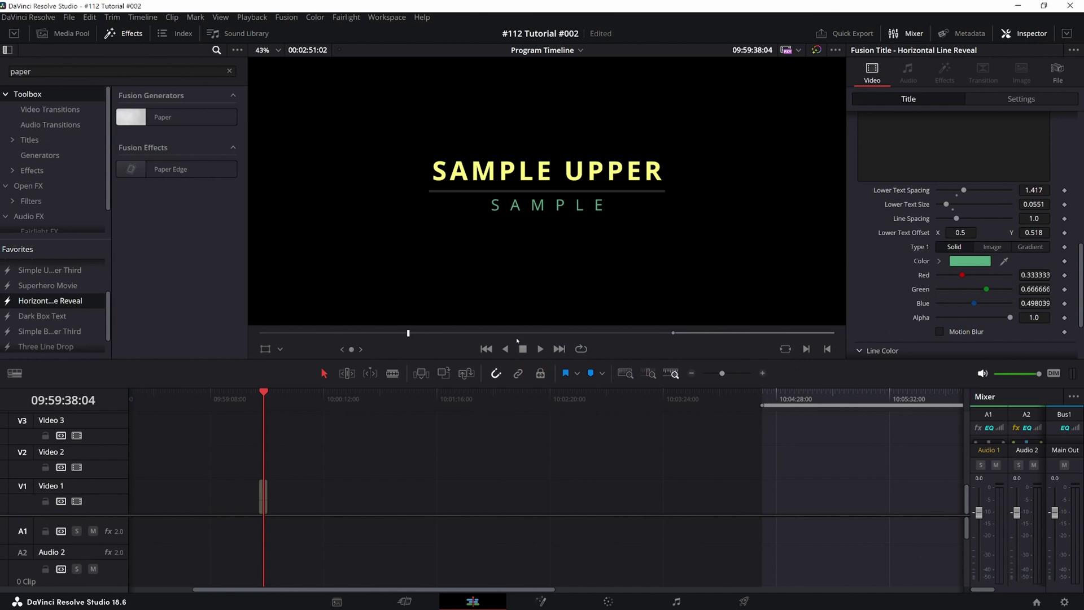
{"action": "key", "text": "ctrl+s"}
- Apply the Paper Edge effect to the title clip on V1 and save
{"action": "left_click", "coordinate": [178, 170]}
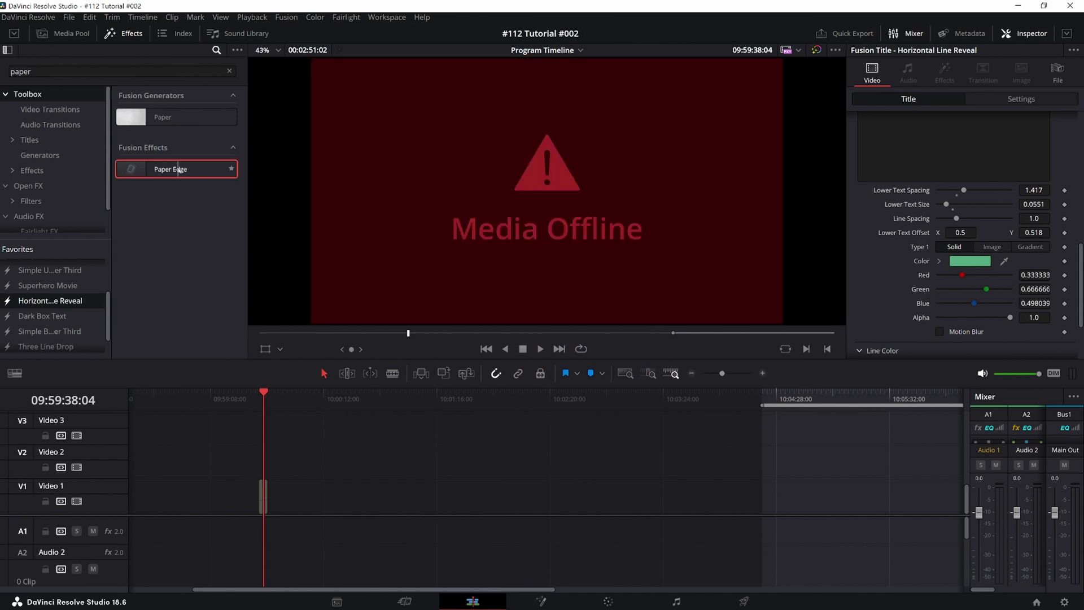
{"action": "left_click_drag", "start_coordinate": [178, 170], "coordinate": [263, 507]}
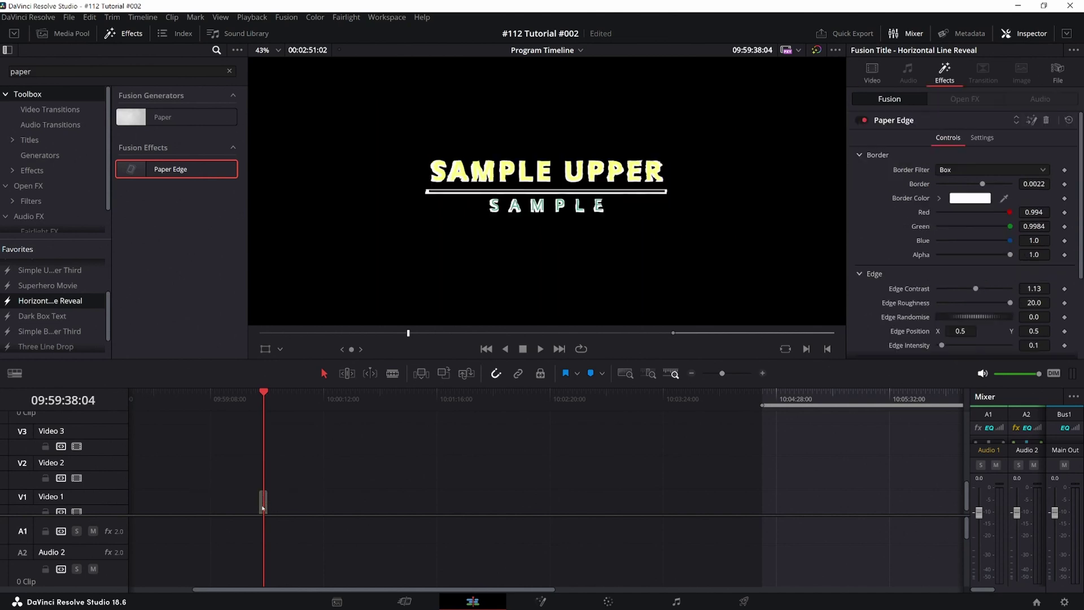
{"action": "key", "text": "ctrl+s"}
- Set the Paper Edge border colour to pink and save the project
{"action": "left_click", "coordinate": [962, 198]}
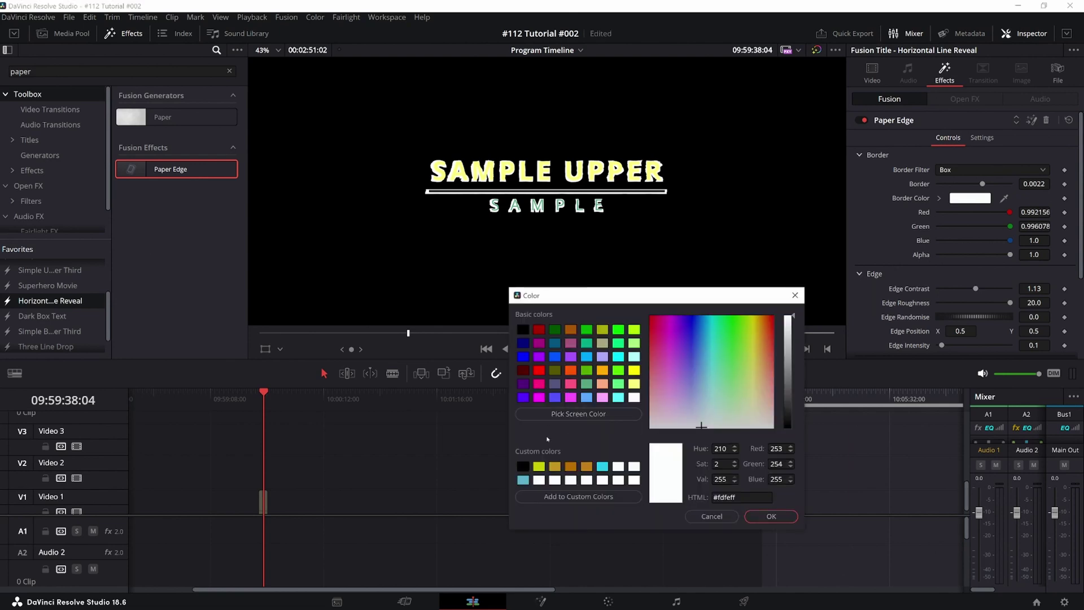
{"action": "left_click", "coordinate": [539, 383]}
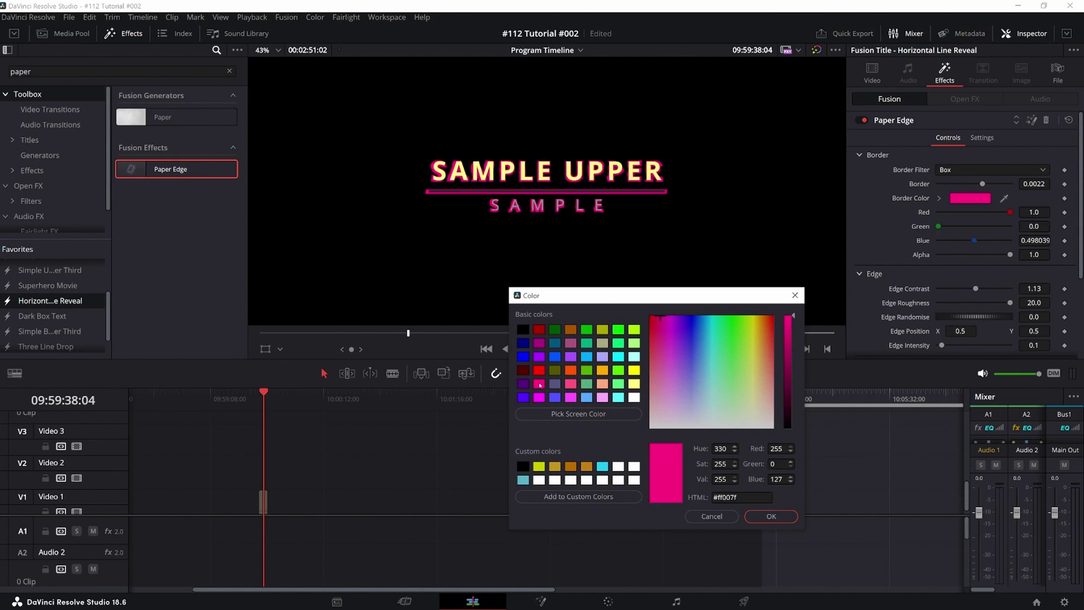
{"action": "left_click", "coordinate": [772, 516]}
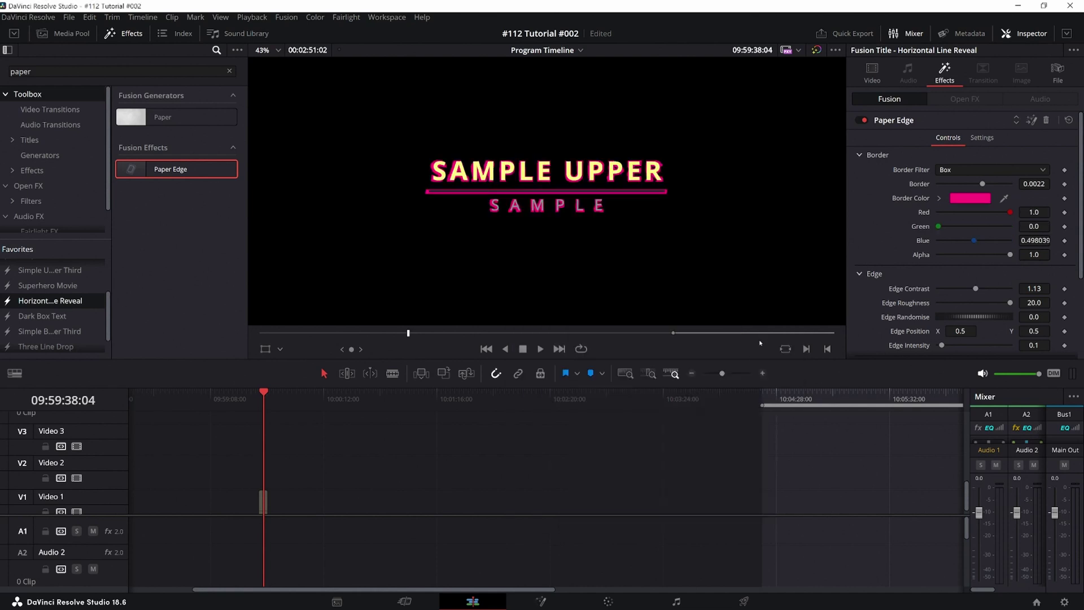
{"action": "key", "text": "ctrl+s"}
- Collapse the Paper Edge controls in the Inspector's Effects tab
{"action": "left_click", "coordinate": [1017, 121]}
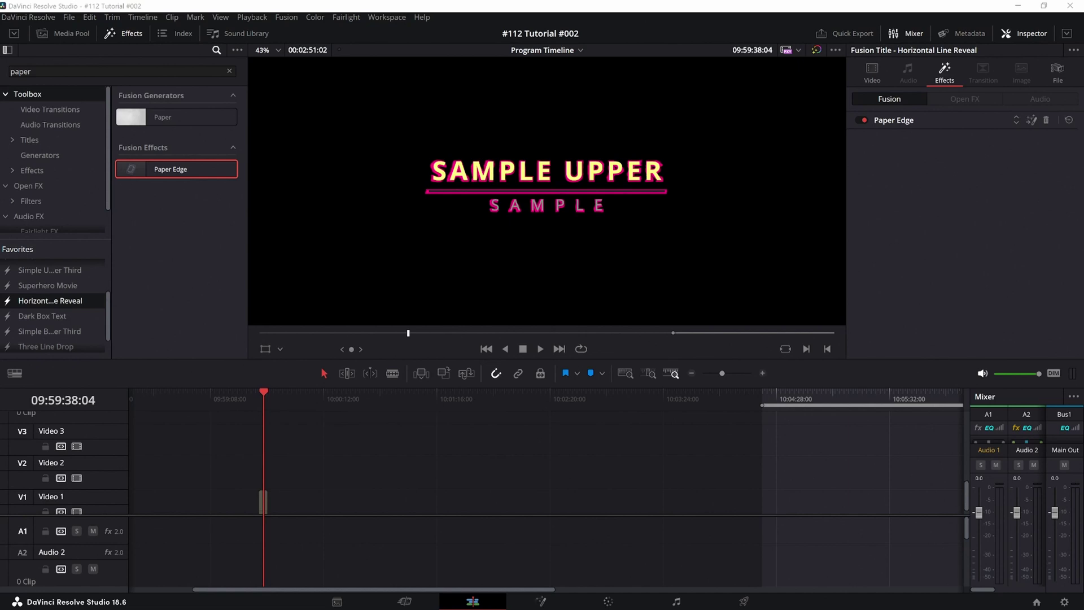
{"action": "key", "text": "alt+Tab"}
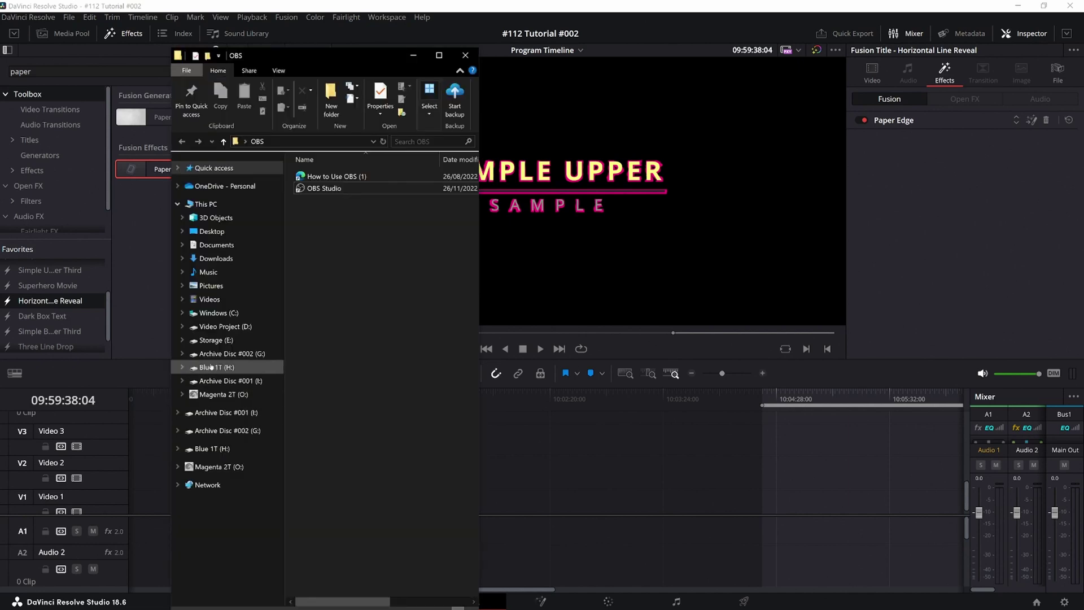
{"action": "left_click", "coordinate": [211, 315]}
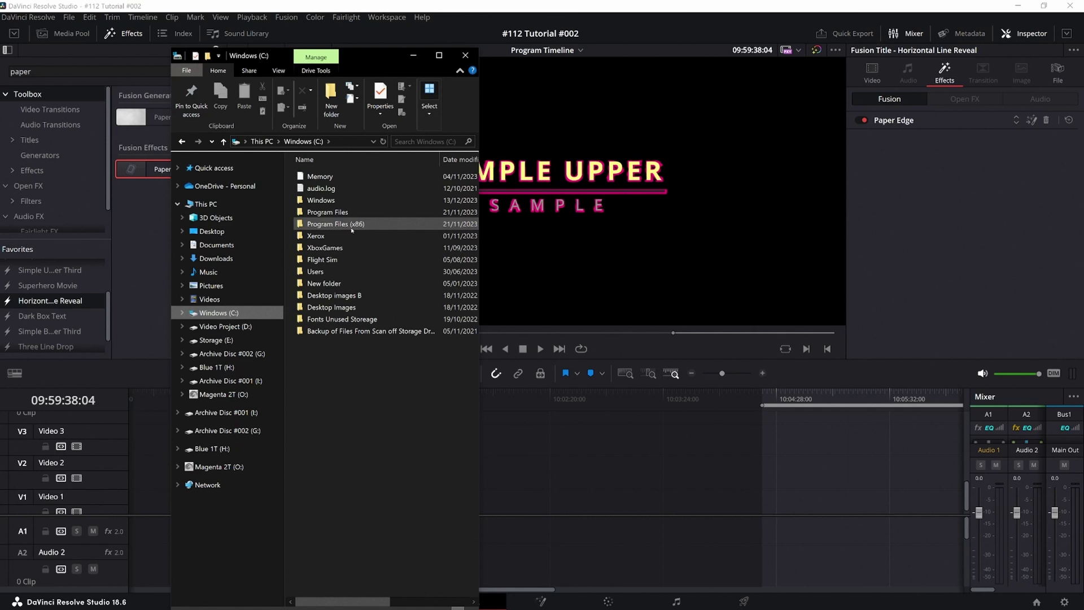
{"action": "double_click", "coordinate": [330, 213]}
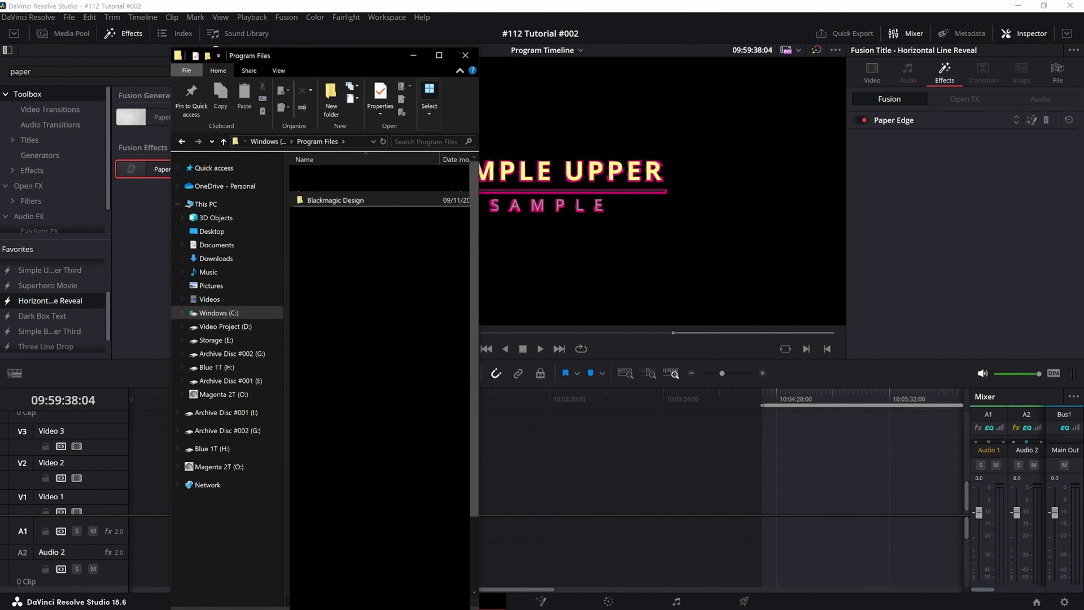
{"action": "double_click", "coordinate": [326, 200]}
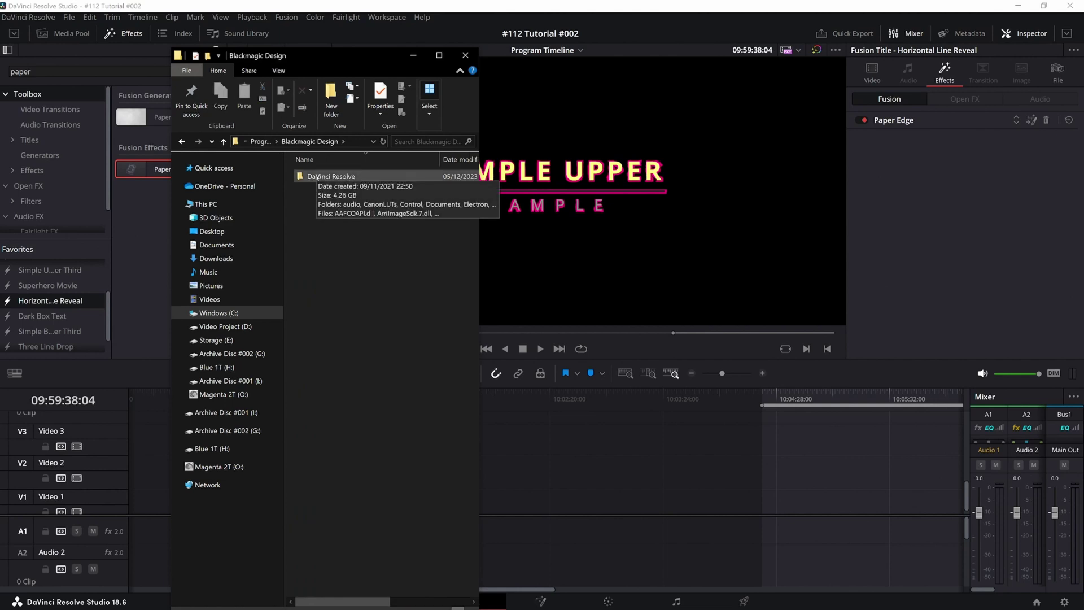
{"action": "double_click", "coordinate": [327, 177]}
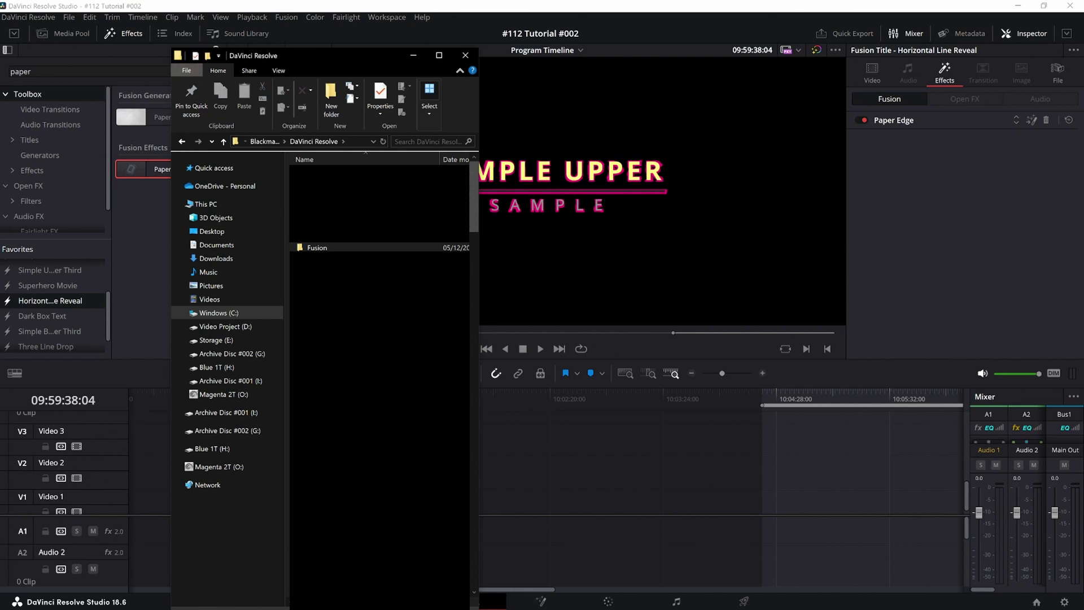
{"action": "left_click", "coordinate": [318, 248]}
{"action": "double_click", "coordinate": [318, 247]}
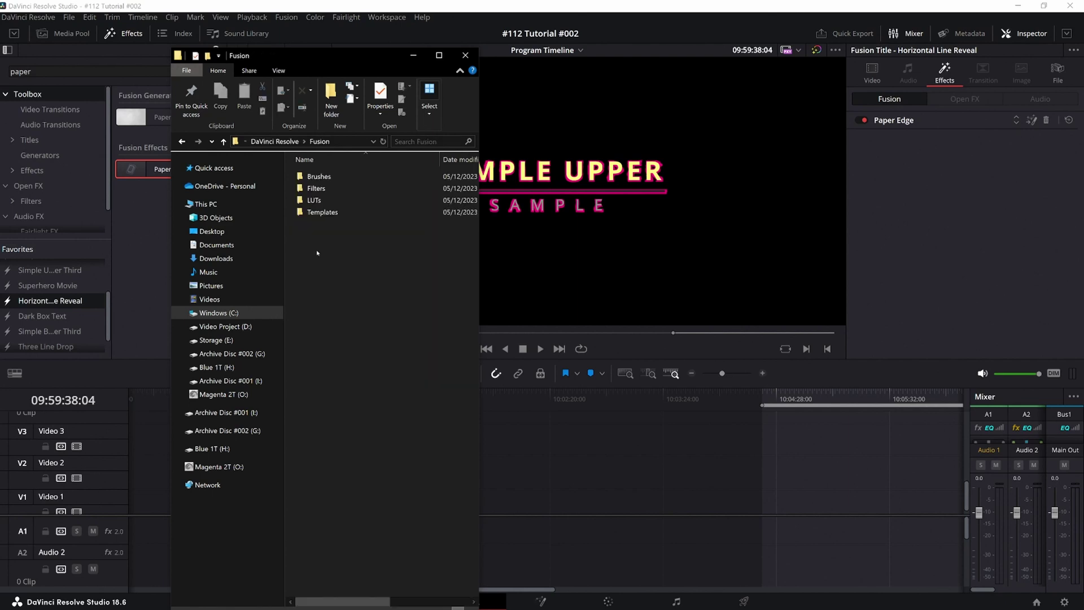
{"action": "double_click", "coordinate": [308, 212]}
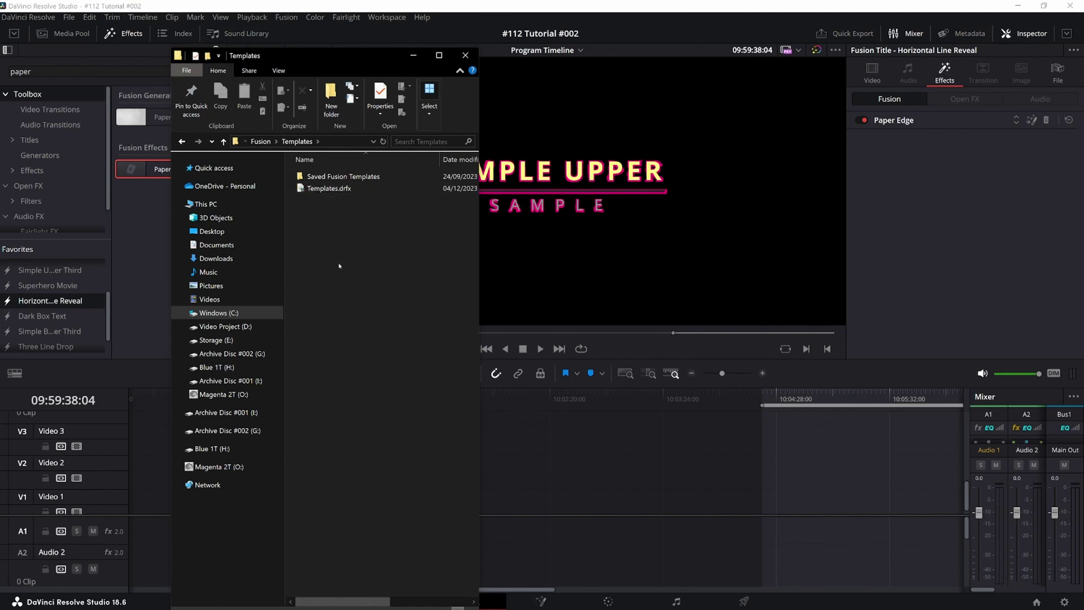
{"action": "left_click", "coordinate": [465, 55]}
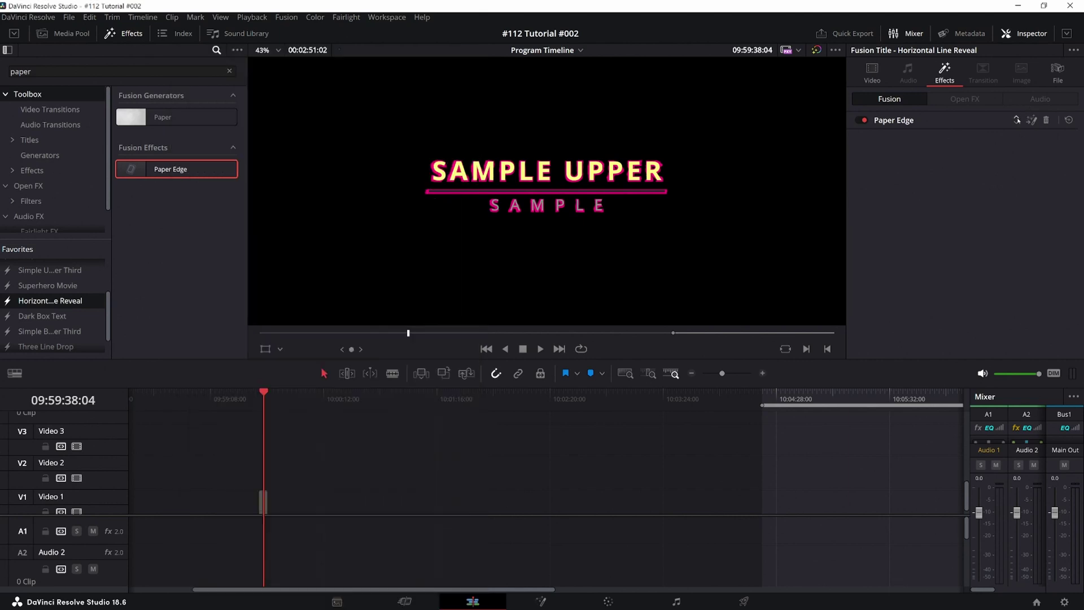
- Try other Paper Edge border thicknesses, reset the border to 0.0022, and save
{"action": "left_click", "coordinate": [899, 120]}
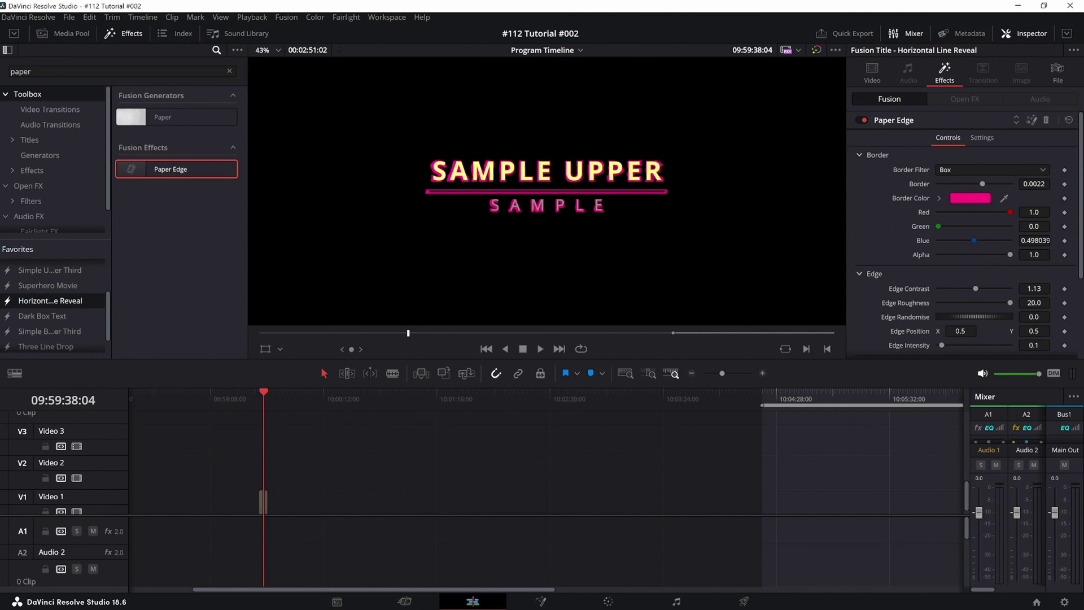
{"action": "left_click_drag", "start_coordinate": [983, 184], "coordinate": [974, 184]}
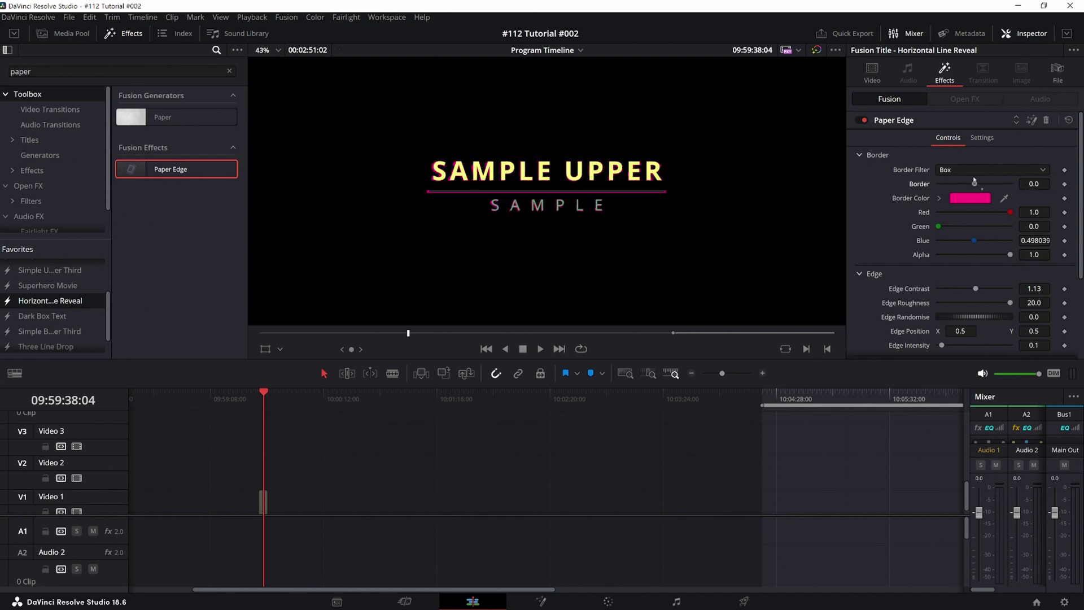
{"action": "double_click", "coordinate": [922, 184]}
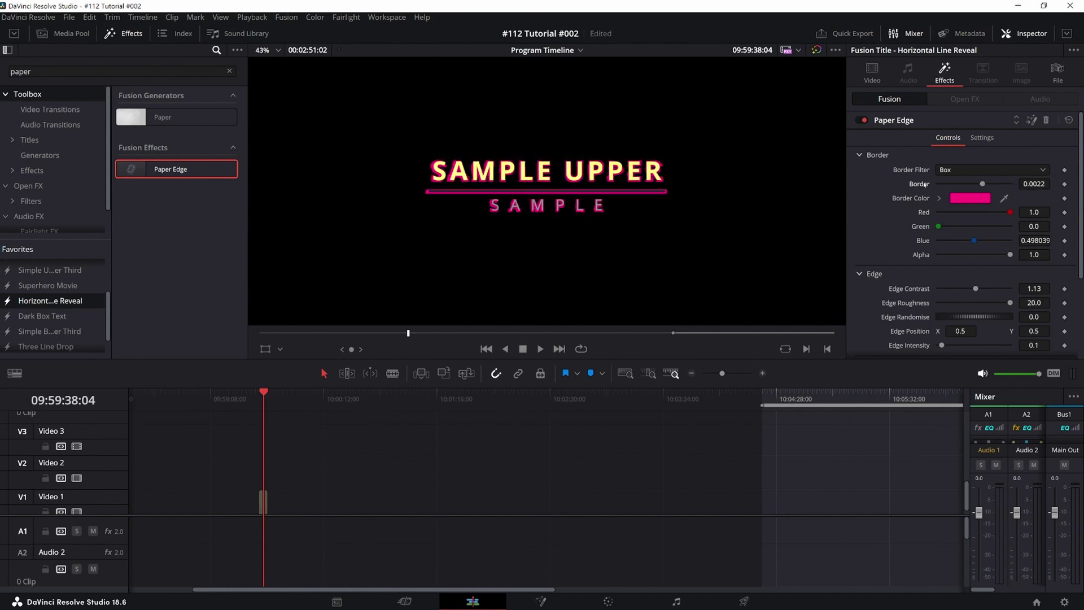
{"action": "key", "text": "ctrl+s"}
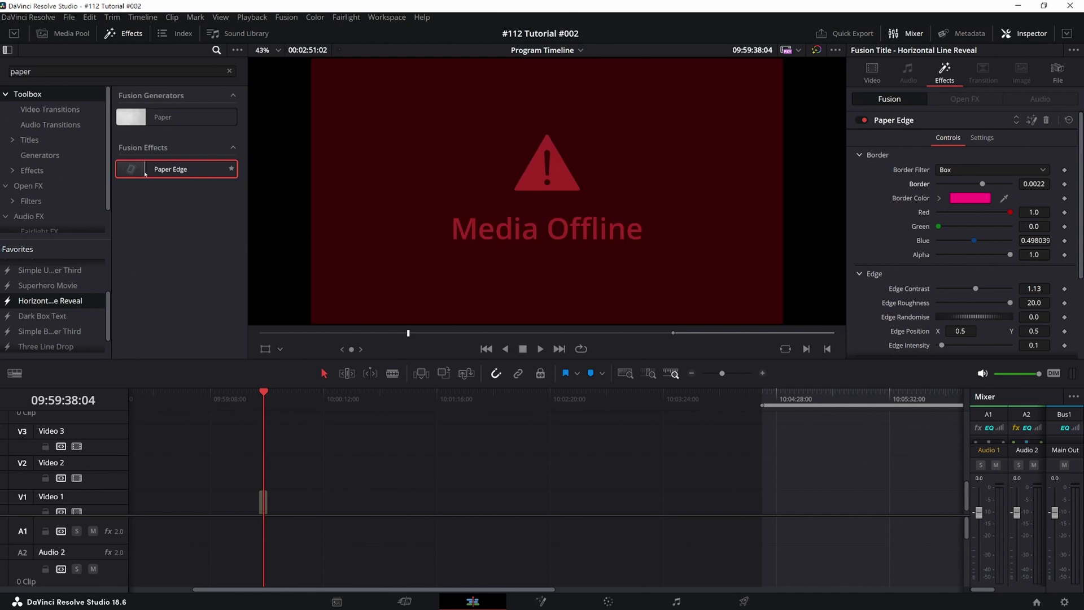
- Add a second Paper Edge to the title, save, and return its white border to 0.0022
{"action": "left_click_drag", "start_coordinate": [145, 174], "coordinate": [264, 512]}
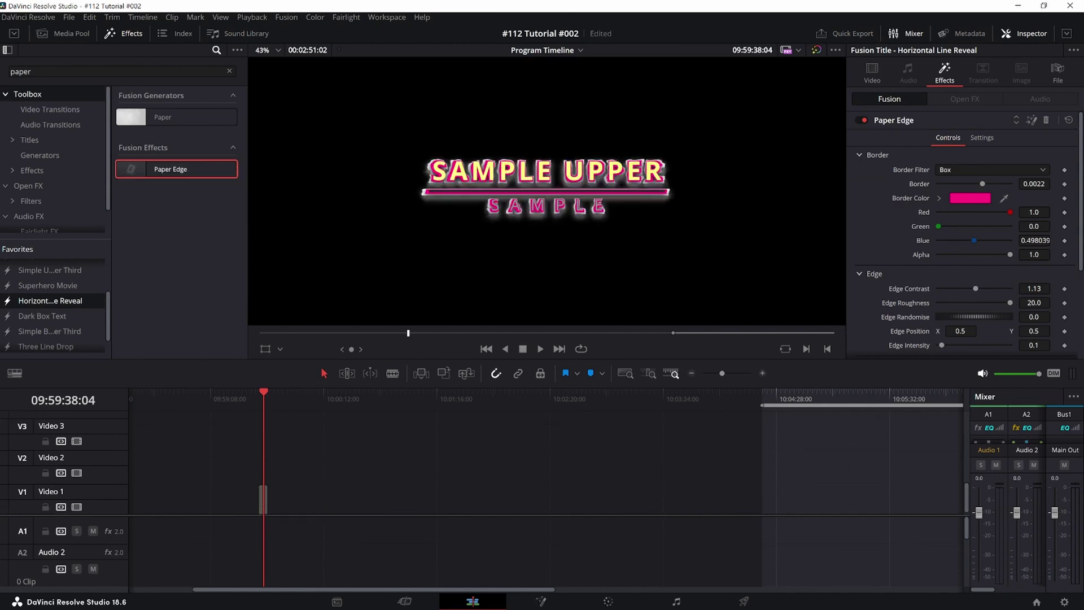
{"action": "key", "text": "ctrl+s"}
{"action": "scroll", "coordinate": [1082, 225], "scroll_direction": "down", "scroll_amount": 2}
{"action": "scroll", "coordinate": [1083, 225], "scroll_direction": "down", "scroll_amount": 2}
{"action": "scroll", "coordinate": [1083, 225], "scroll_direction": "down", "scroll_amount": 2}
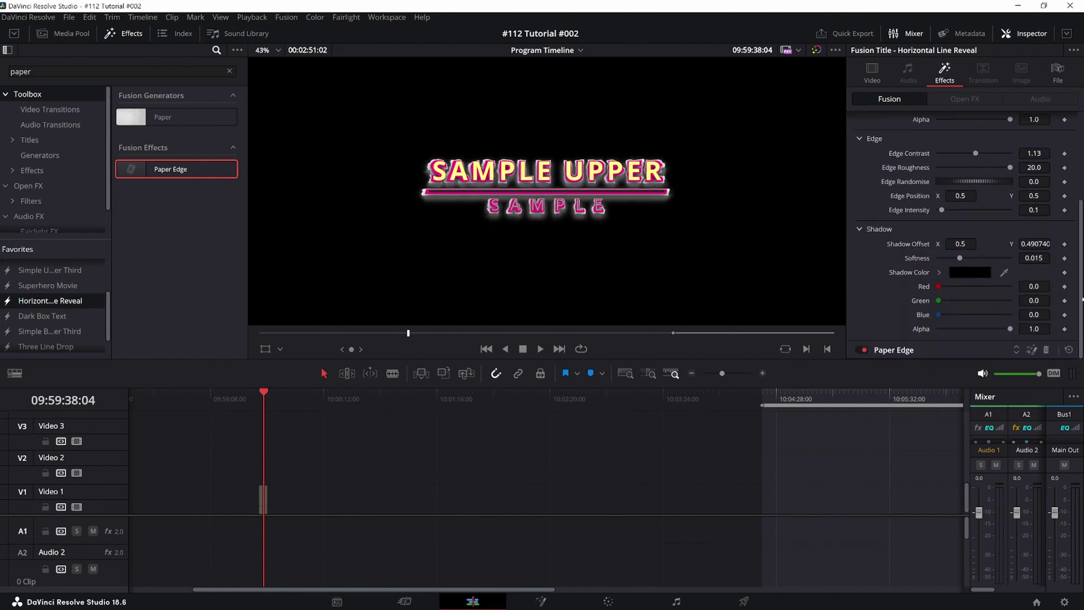
{"action": "left_click", "coordinate": [898, 348]}
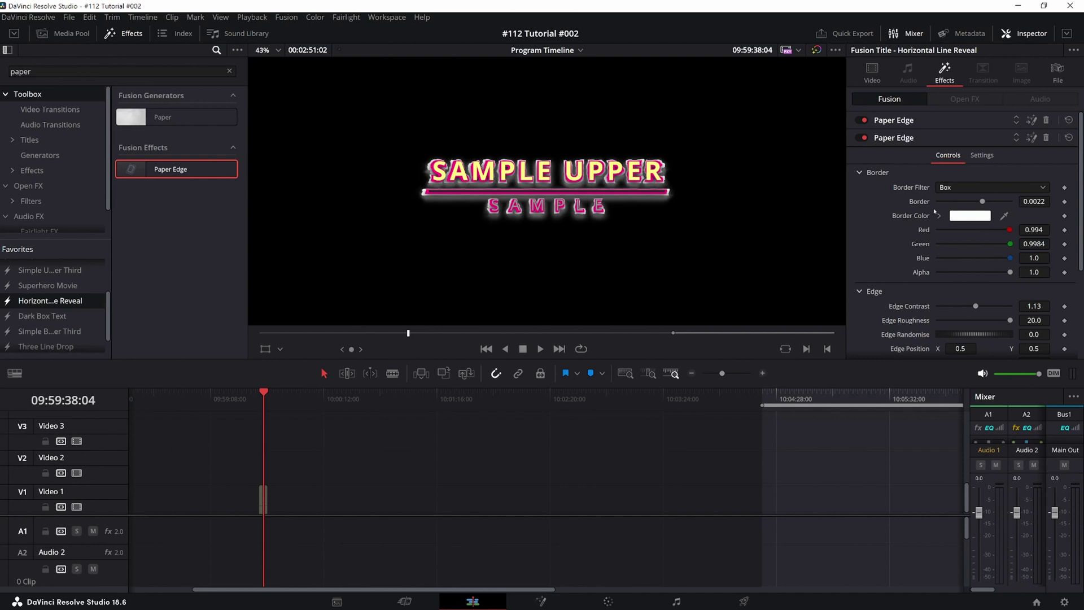
{"action": "mouse_move", "coordinate": [982, 201]}
{"action": "left_mouse_down"}
{"action": "mouse_move", "coordinate": [963, 202]}
{"action": "mouse_move", "coordinate": [980, 201]}
{"action": "left_mouse_up"}
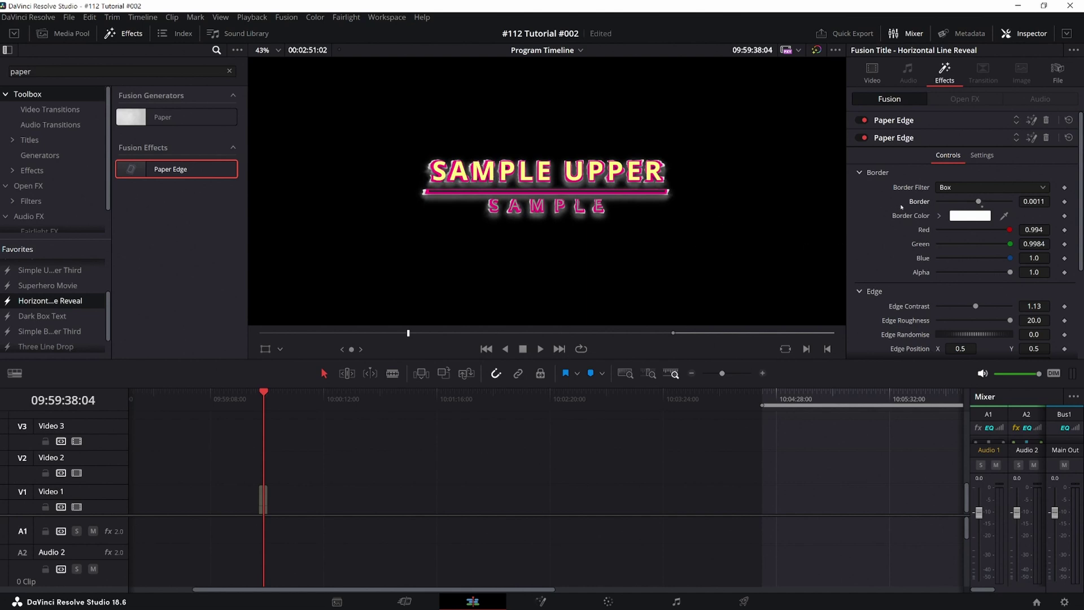
{"action": "left_click_drag", "start_coordinate": [914, 202], "coordinate": [914, 202]}
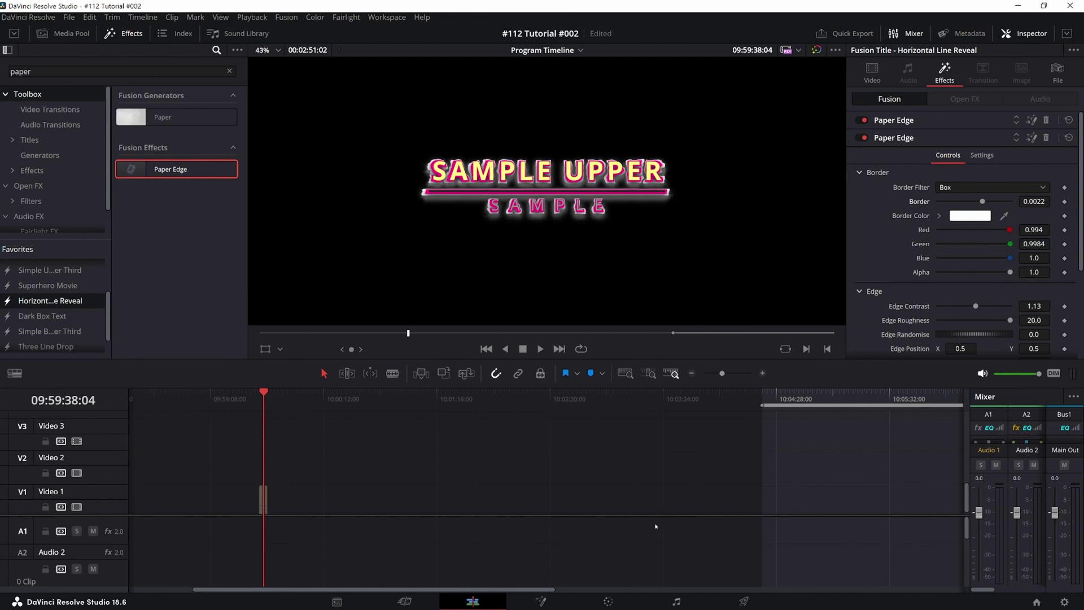